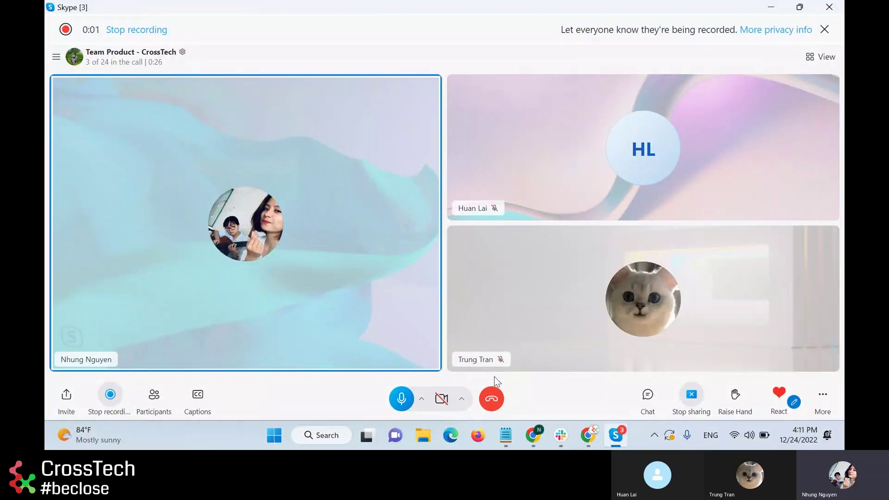
# Switch from the Skype call to the maximized GitLab browser window and open the CR-1424 Testing merge request in a new tab.
pyautogui.click(770, 9)
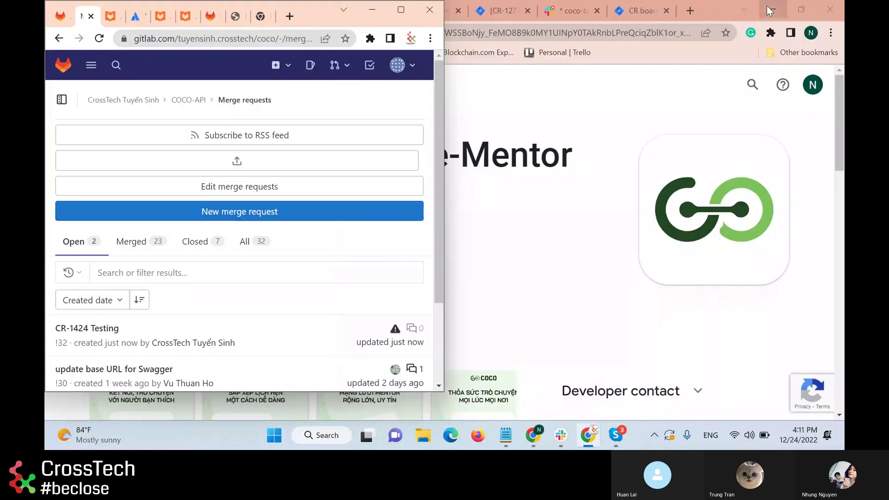
pyautogui.click(405, 12)
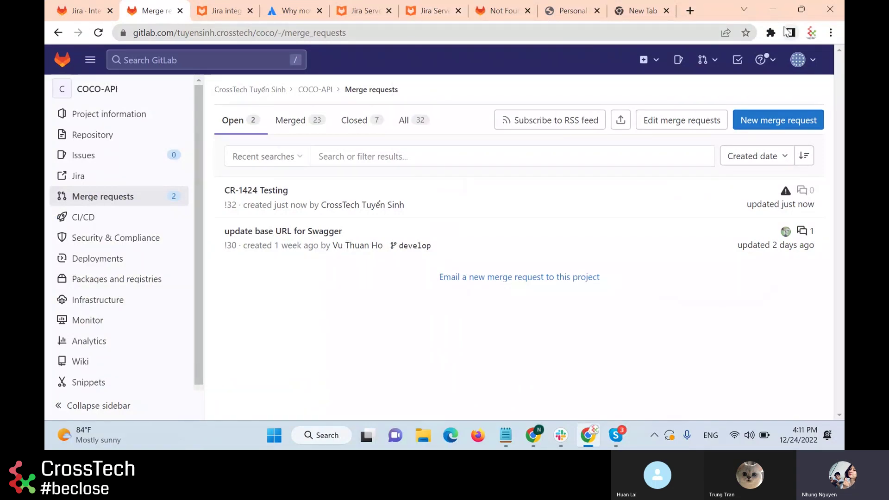
pyautogui.rightClick(257, 199)
pyautogui.click(273, 206)
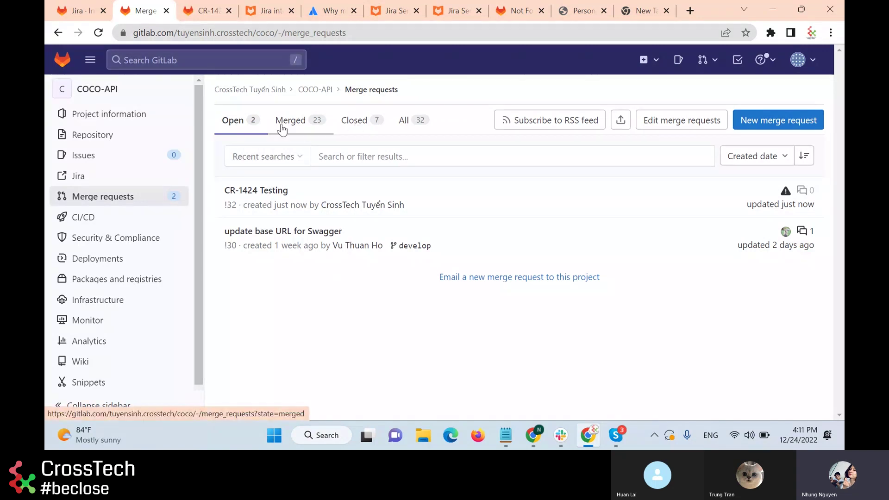
# Examine the list of merged merge requests in the COCO-API project and how their titles reference Jira issue keys.
pyautogui.click(284, 129)
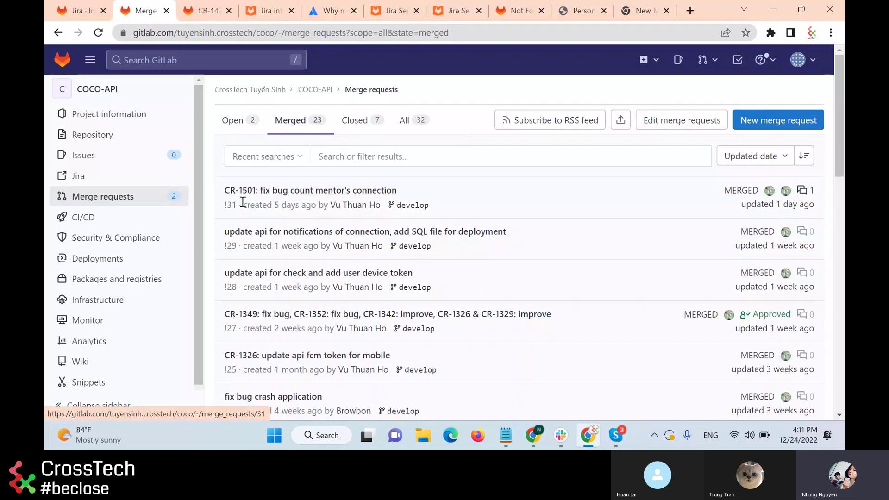
pyautogui.scroll(-1, 331, 240)
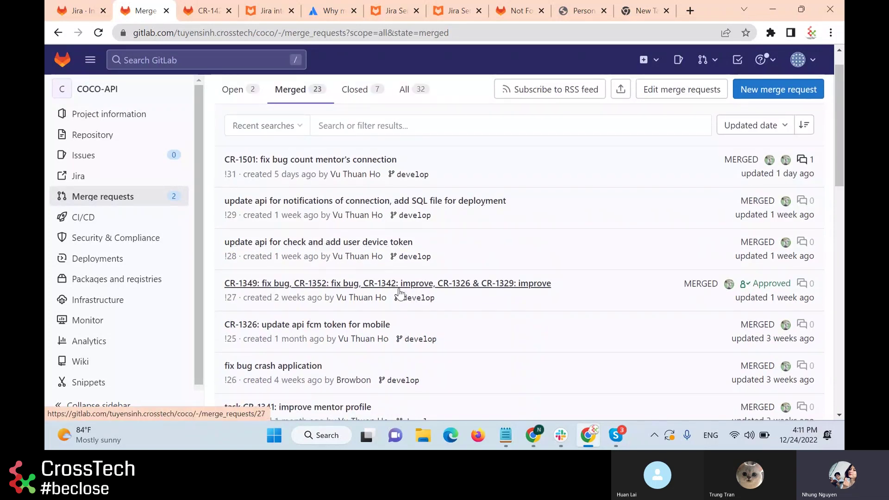
pyautogui.scroll(-1, 399, 302)
pyautogui.scroll(-1, 399, 299)
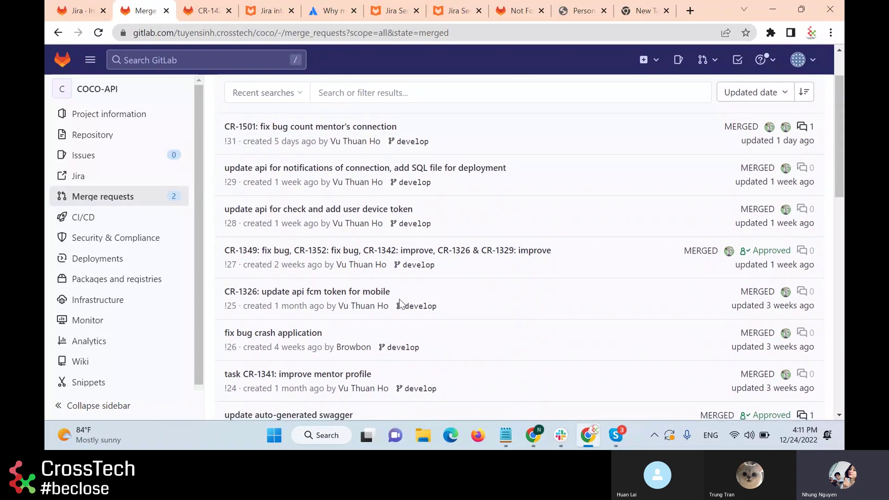
pyautogui.scroll(1, 399, 300)
pyautogui.scroll(1, 400, 301)
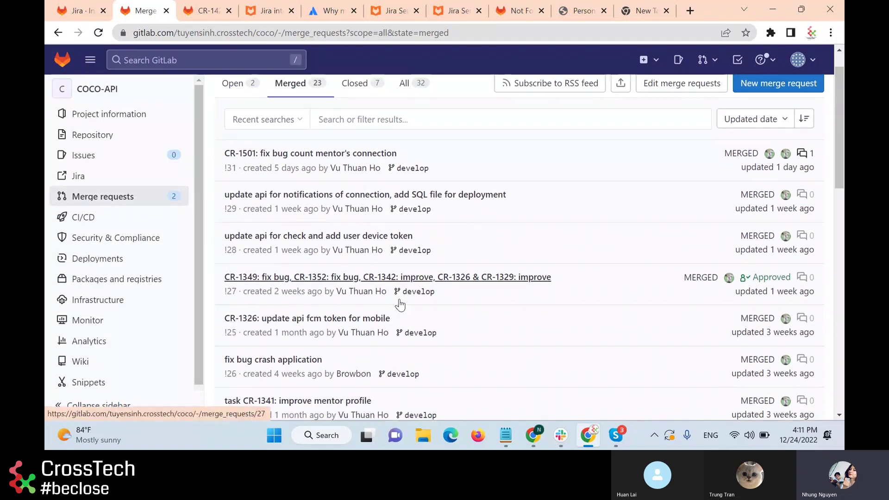
pyautogui.scroll(-4, 400, 303)
pyautogui.scroll(2, 400, 304)
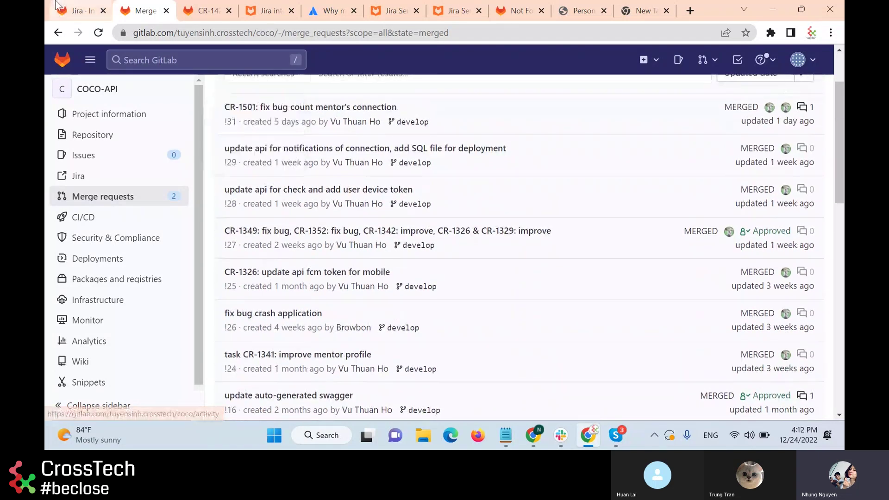
# Return to the open merge requests, open CR-1424 Testing in its own tab and examine its title and overview.
pyautogui.click(58, 33)
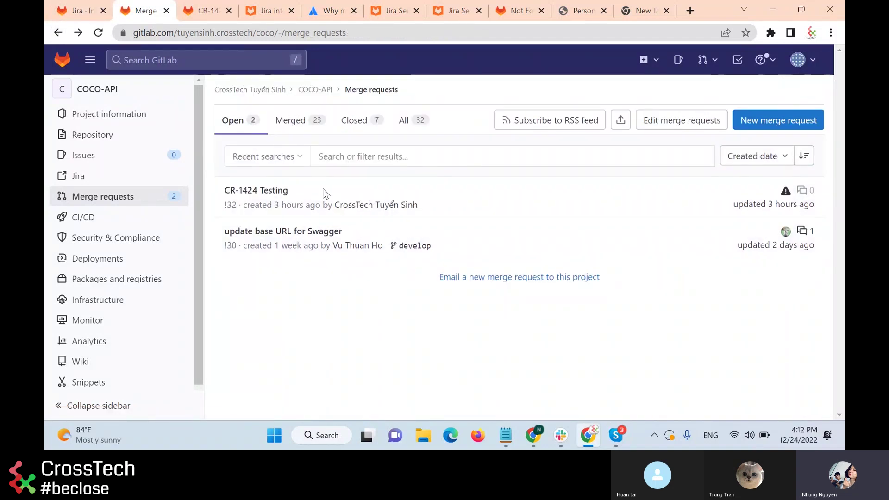
pyautogui.rightClick(269, 191)
pyautogui.click(289, 201)
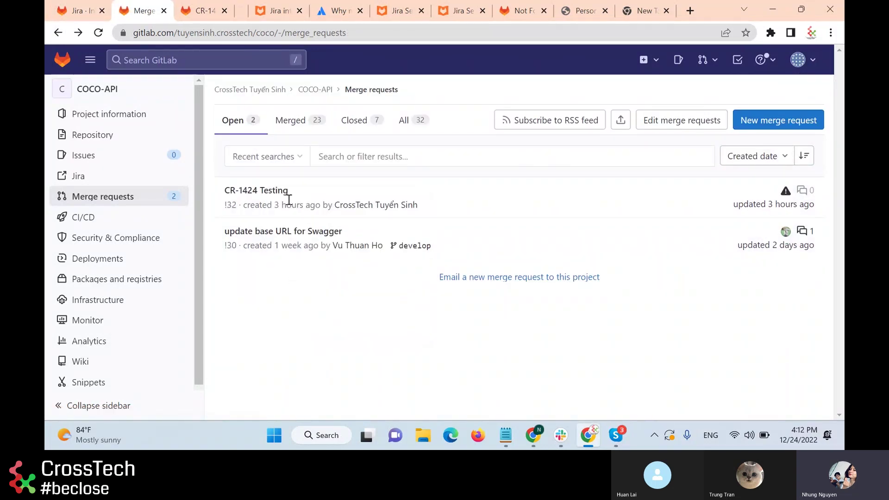
pyautogui.click(236, 9)
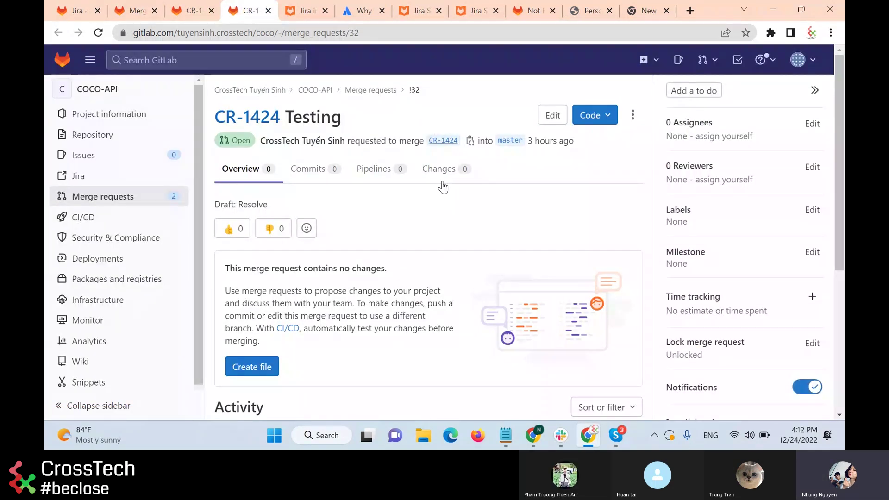
pyautogui.scroll(-1, 440, 234)
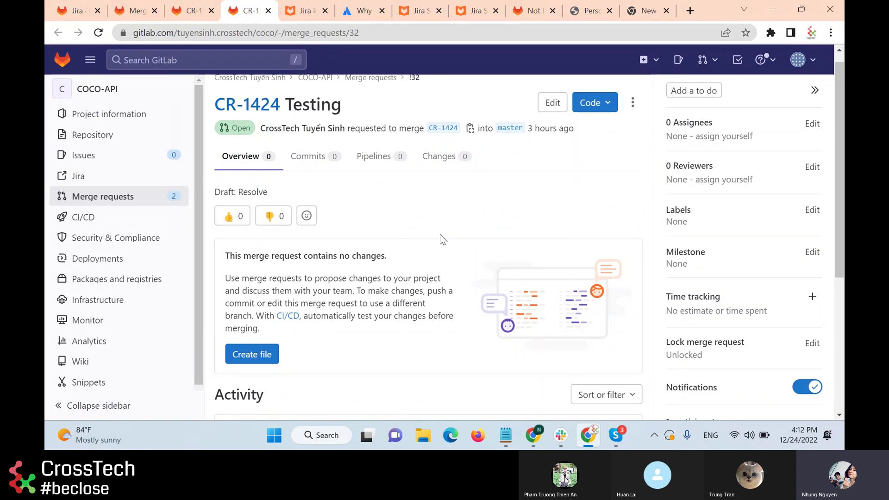
pyautogui.doubleClick(314, 95)
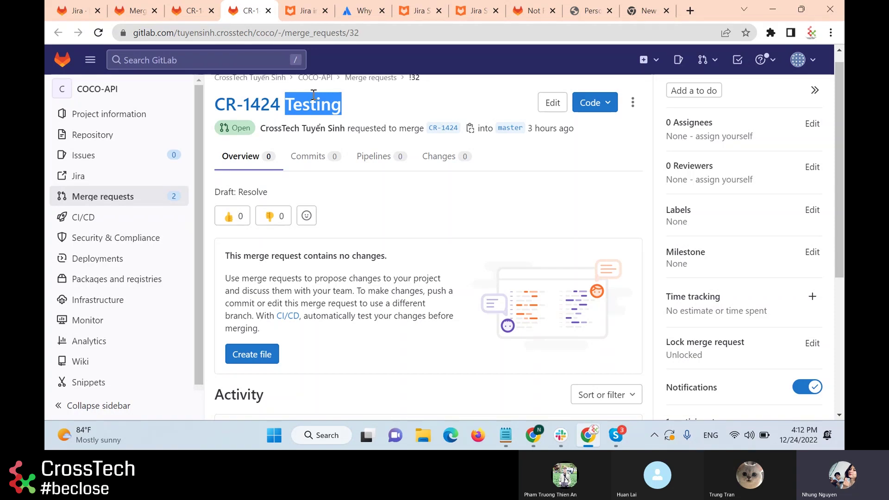
# Open the Jira issue linked from the CR-1424 merge request title in a new tab and switch to it.
pyautogui.rightClick(248, 117)
pyautogui.click(274, 123)
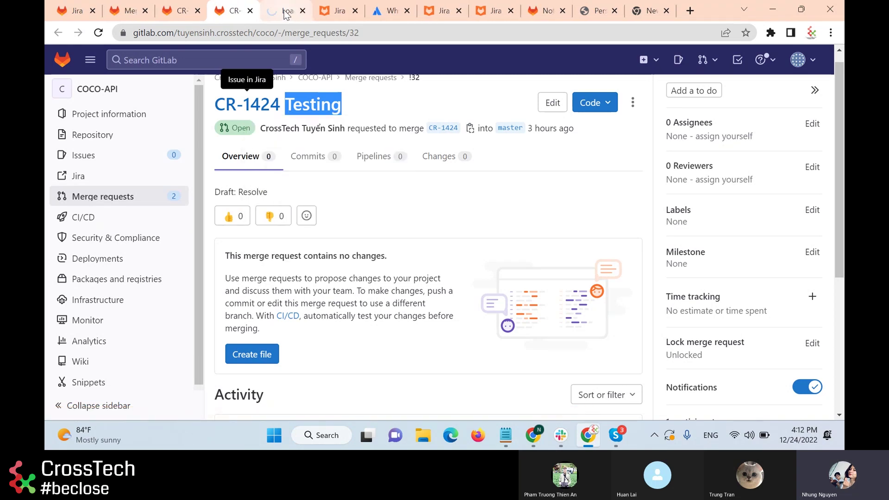
pyautogui.click(286, 15)
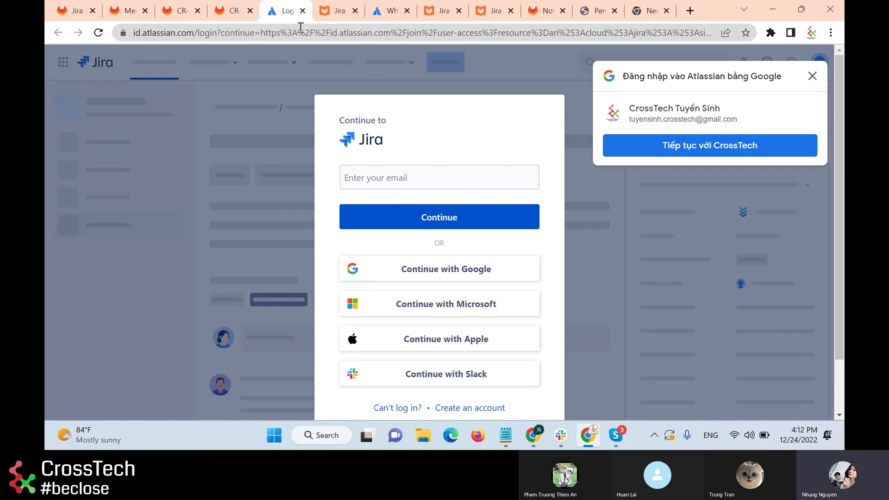
# Copy the Jira page's address and load it in the other Chrome profile's window, replacing the Google Play page.
pyautogui.click(267, 32)
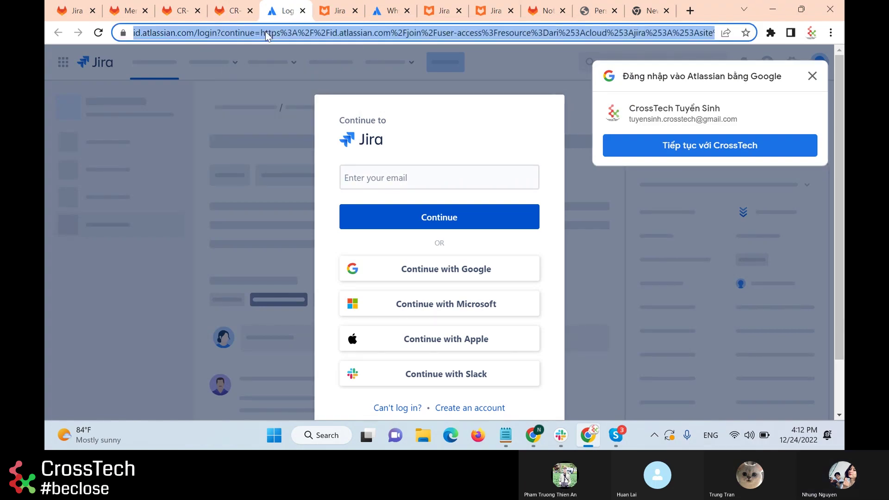
pyautogui.click(534, 438)
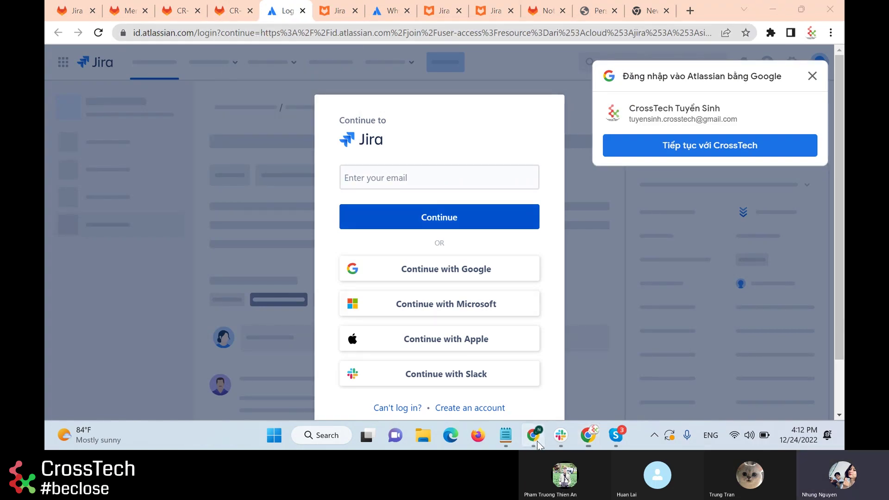
pyautogui.click(494, 33)
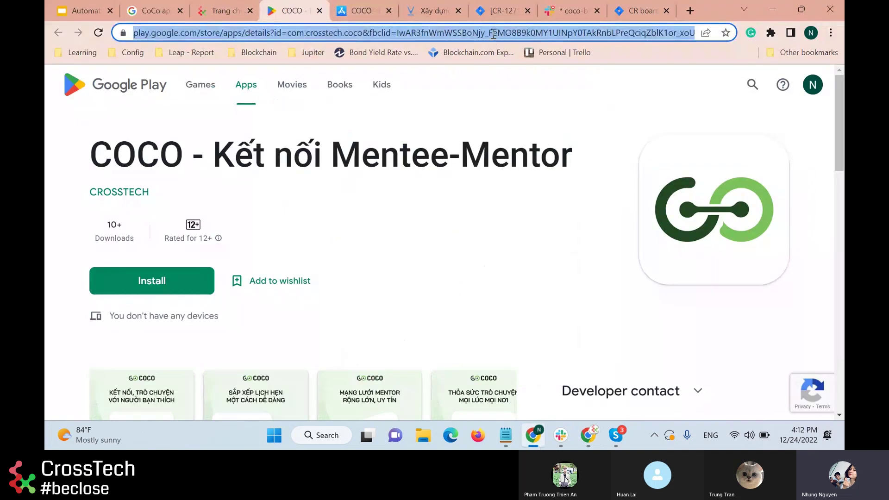
pyautogui.hotkey('ctrl', 'v')
pyautogui.press('Return')
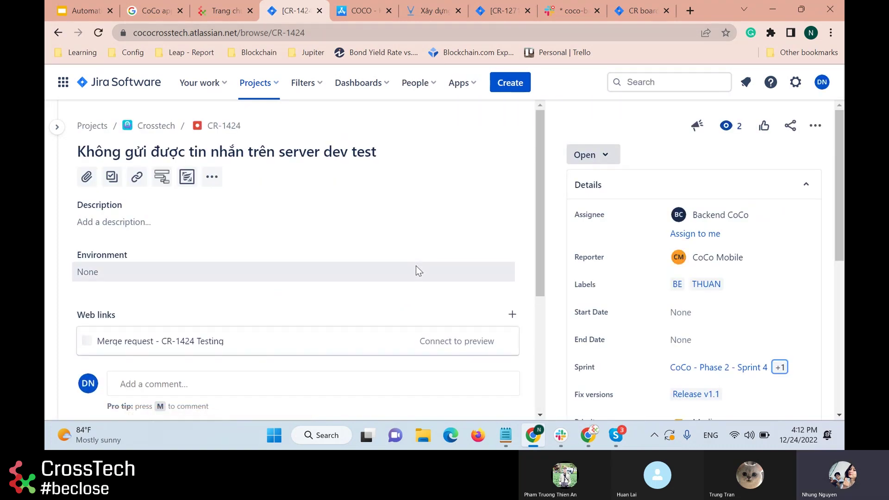
# Open the CR-1424 branch linked in the Jira issue's merge request comment in a new tab and view its repository files.
pyautogui.scroll(-4, 416, 266)
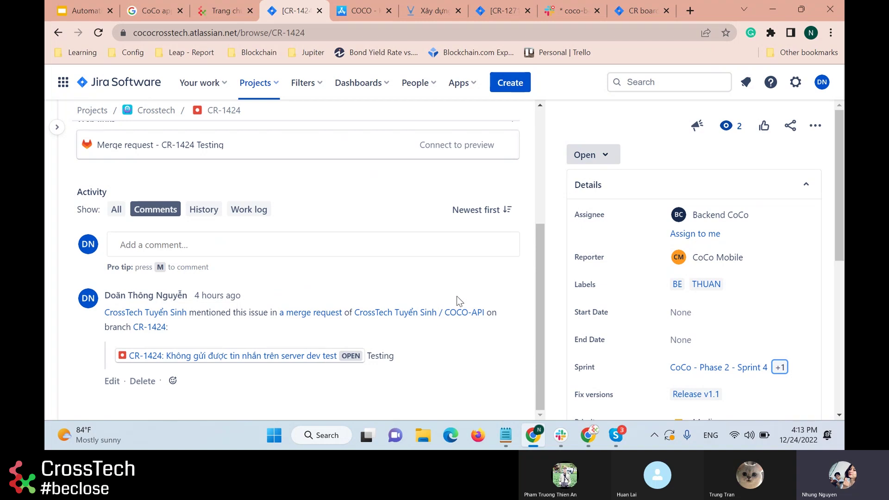
pyautogui.rightClick(148, 333)
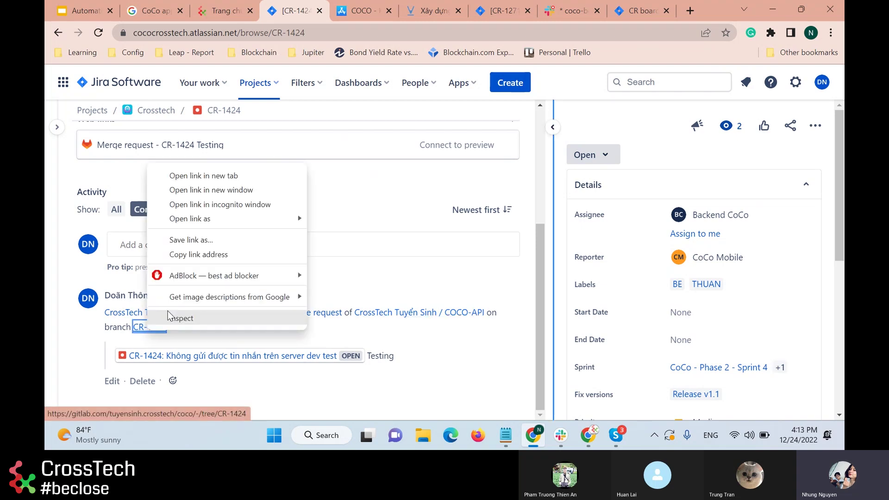
pyautogui.click(185, 173)
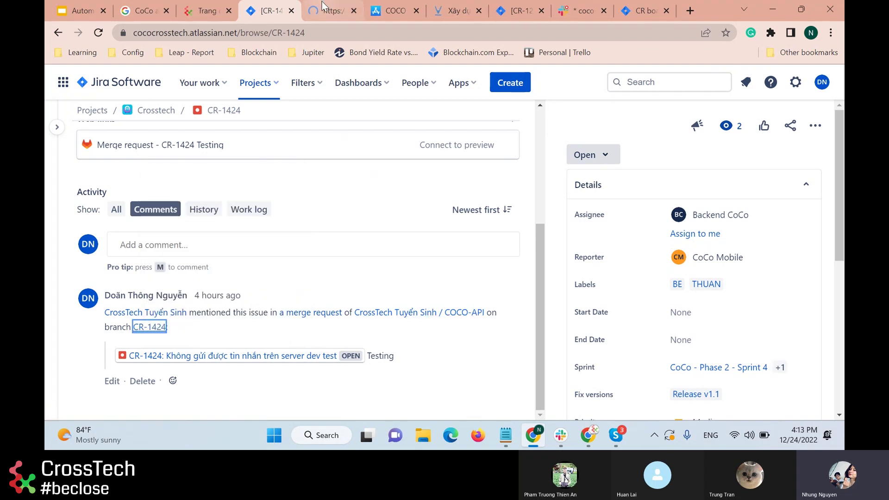
pyautogui.click(324, 8)
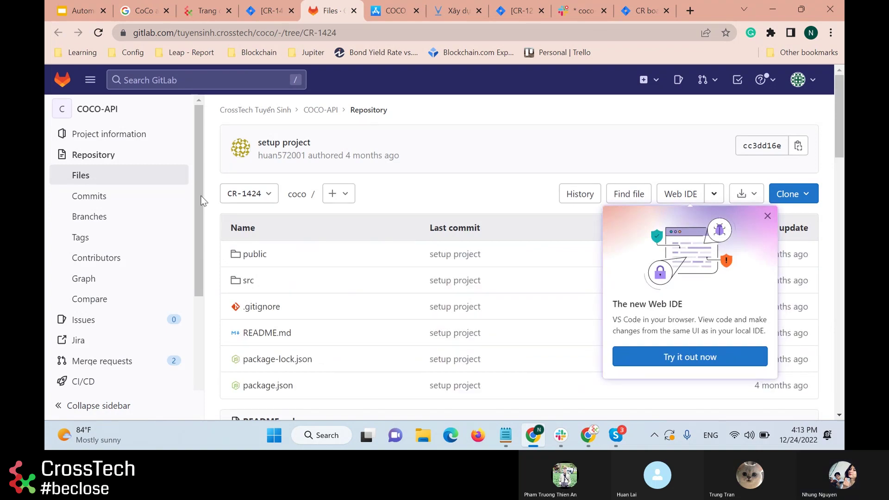
# Show the COCO-API merge requests list, revisit the CR-1424 Jira issue's comment, and return to the list.
pyautogui.click(131, 362)
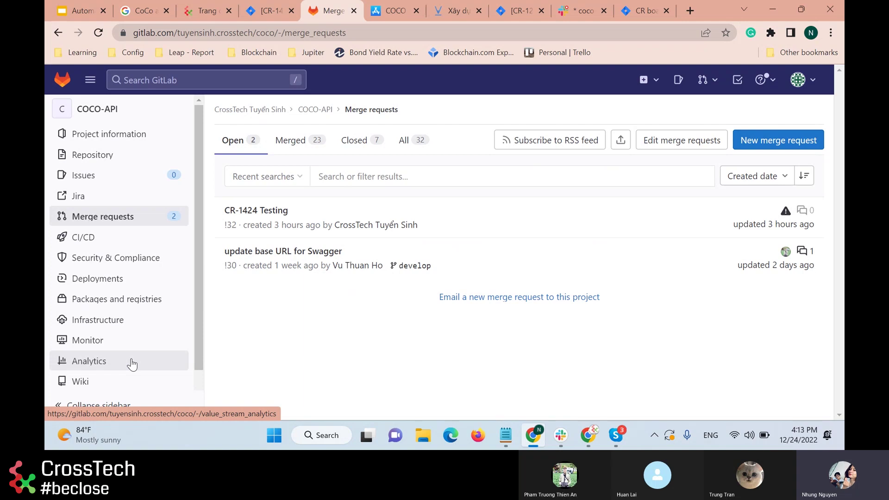
pyautogui.click(272, 13)
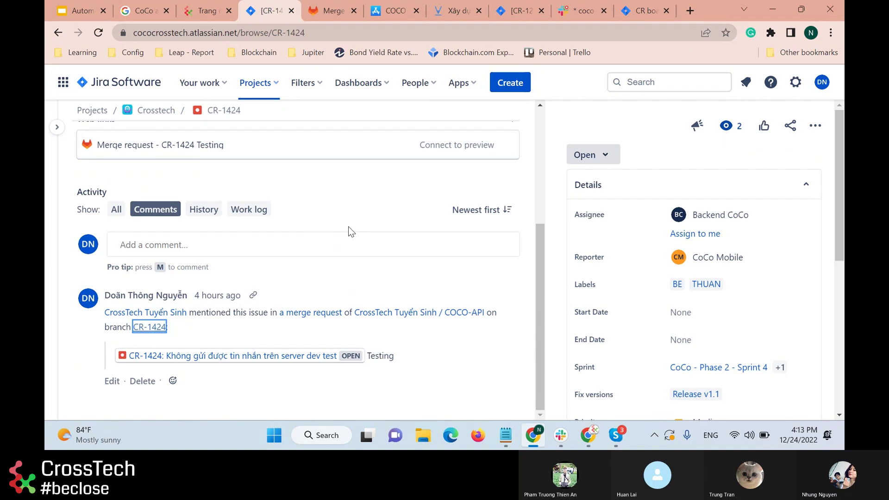
pyautogui.click(330, 12)
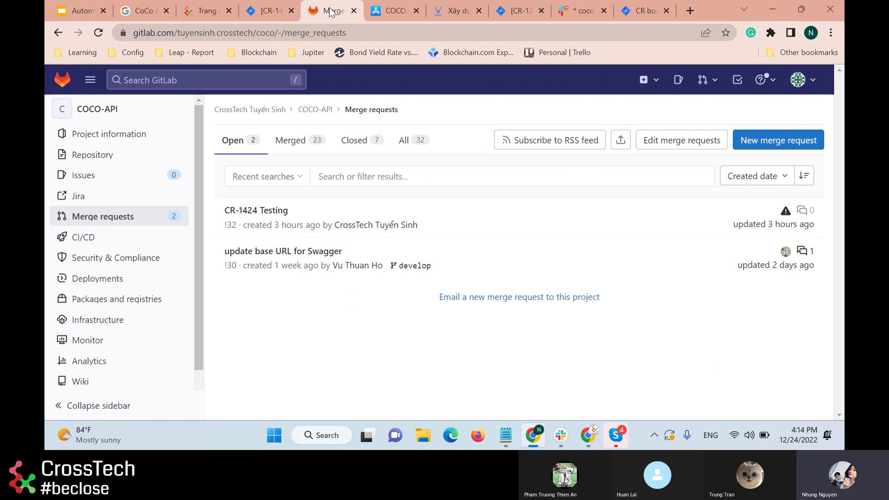
# Open the CR-1424 Testing merge request in a new tab and follow its title link to the Jira issue in another tab.
pyautogui.rightClick(258, 216)
pyautogui.click(296, 225)
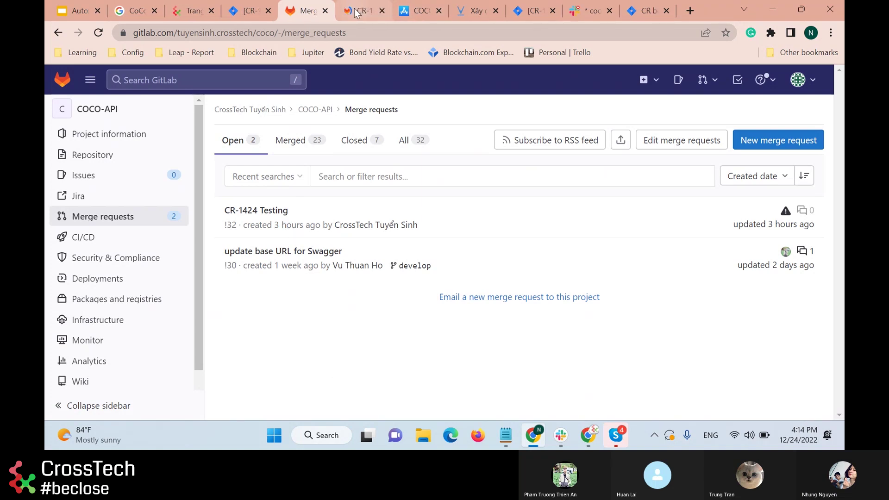
pyautogui.click(357, 12)
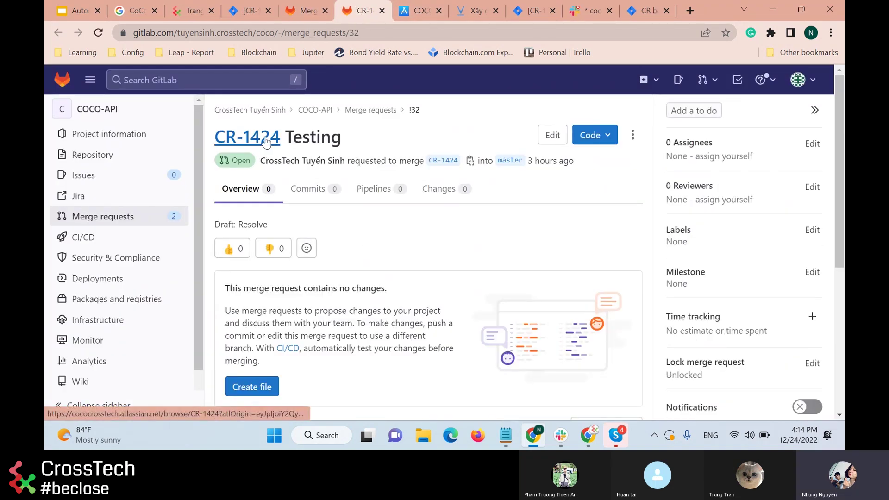
pyautogui.rightClick(266, 141)
pyautogui.click(297, 149)
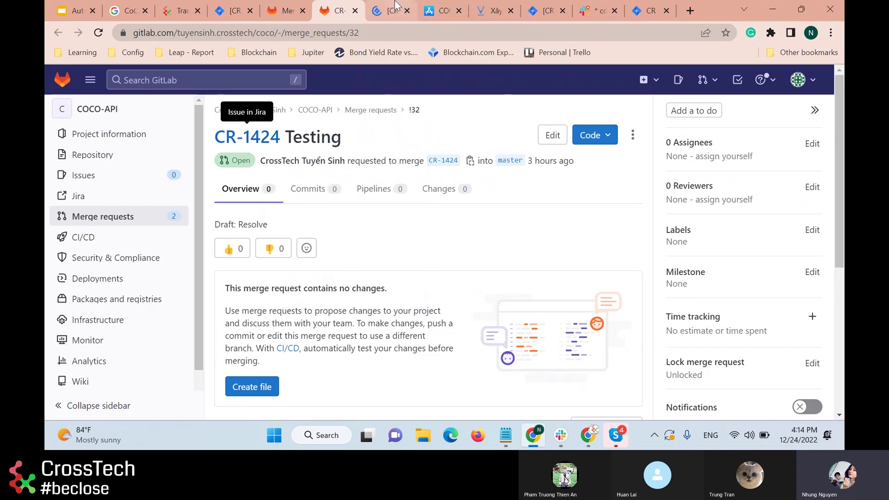
pyautogui.click(382, 10)
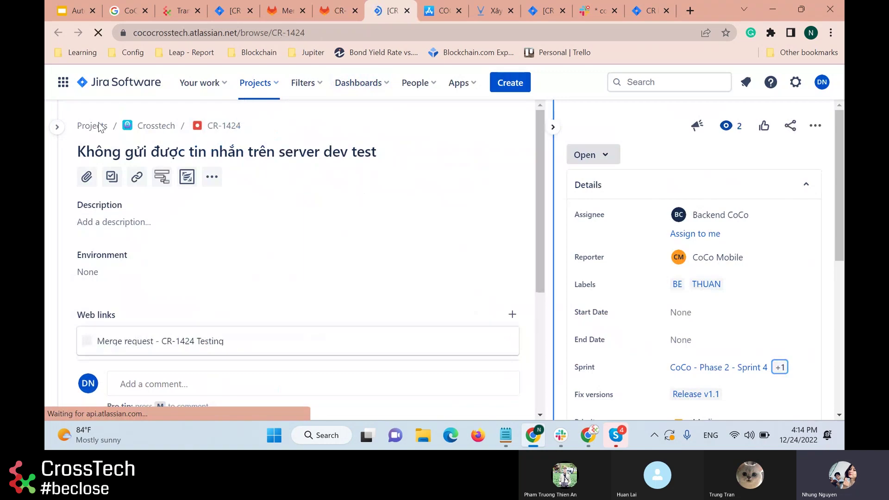
# Expand the Jira project navigation and show the active sprints board with the Backend CoCo issues.
pyautogui.click(57, 127)
pyautogui.click(115, 264)
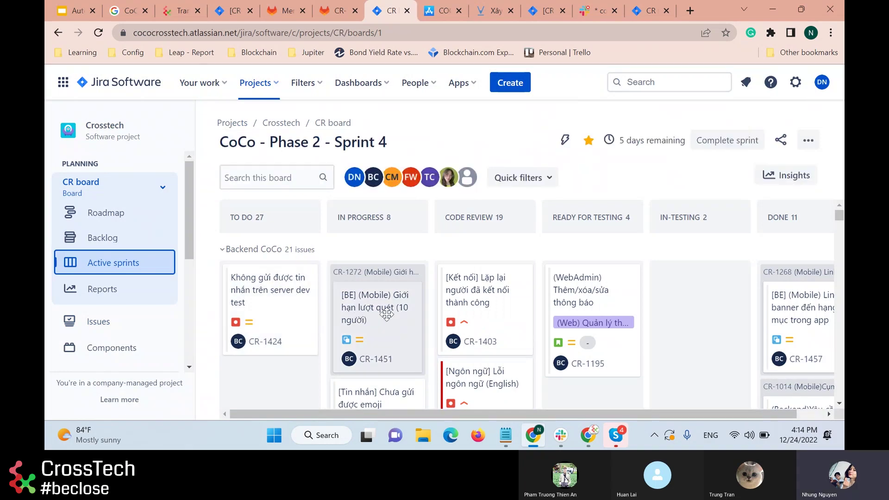
pyautogui.scroll(-3, 387, 315)
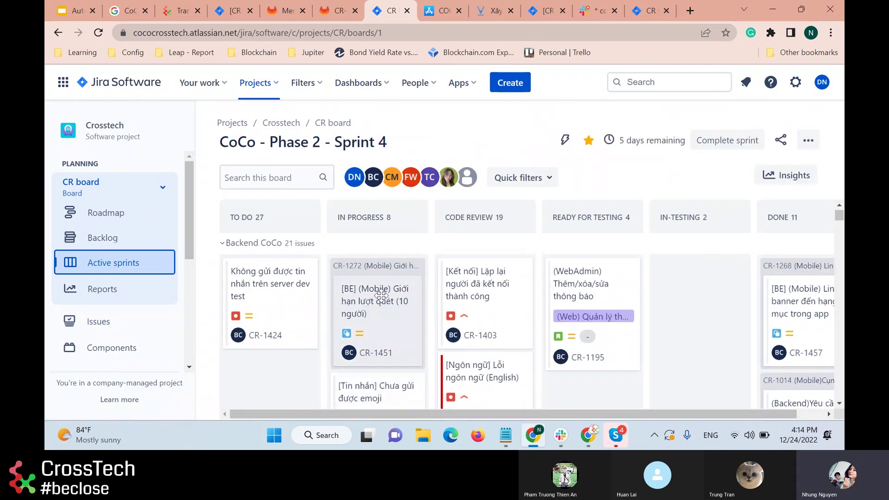
# Open the CR-1451 card from the In Progress column and open its full issue page in a new tab.
pyautogui.click(382, 297)
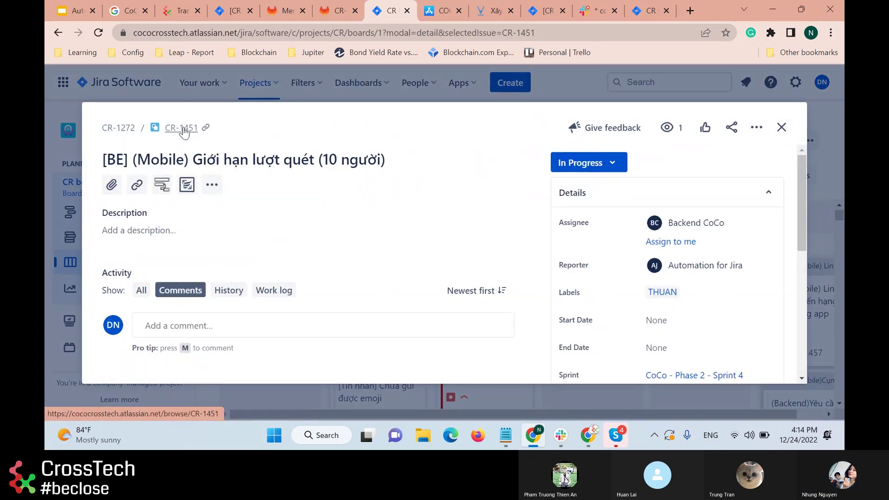
pyautogui.rightClick(183, 127)
pyautogui.click(272, 127)
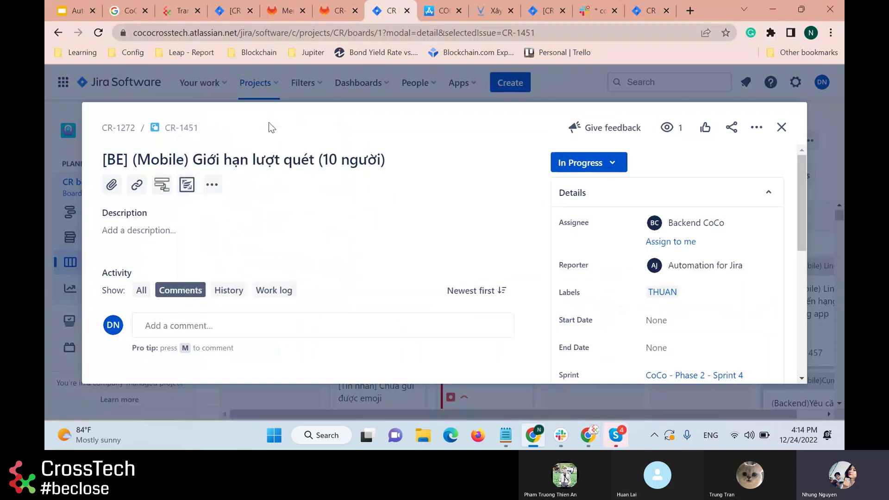
pyautogui.rightClick(168, 133)
pyautogui.click(203, 139)
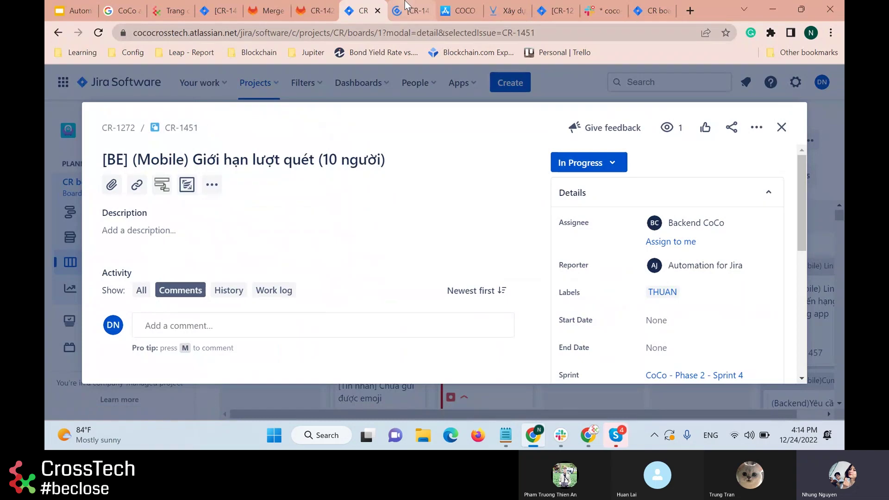
# Copy the issue key CR-1451 from the Jira issue's address and open the COCO-API merge requests list in GitLab.
pyautogui.click(405, 1)
pyautogui.moveTo(272, 33); pyautogui.dragTo(387, 32)
pyautogui.hotkey('ctrl', 'c')
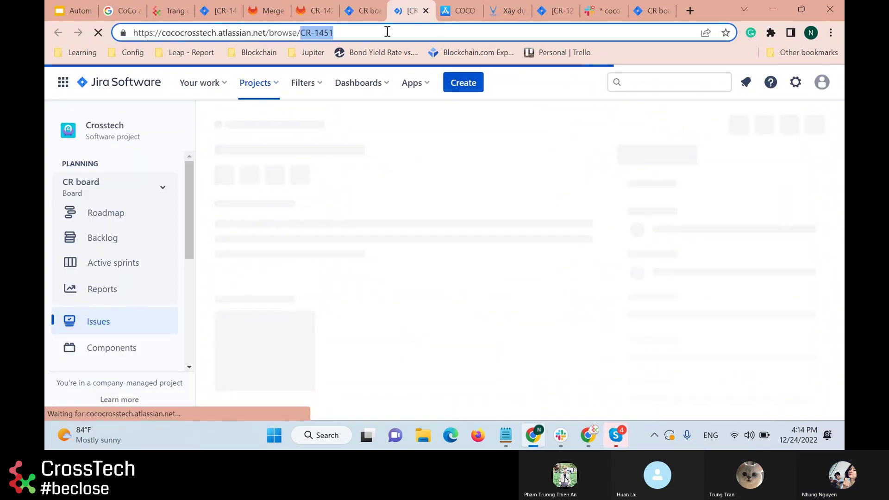
pyautogui.click(304, 5)
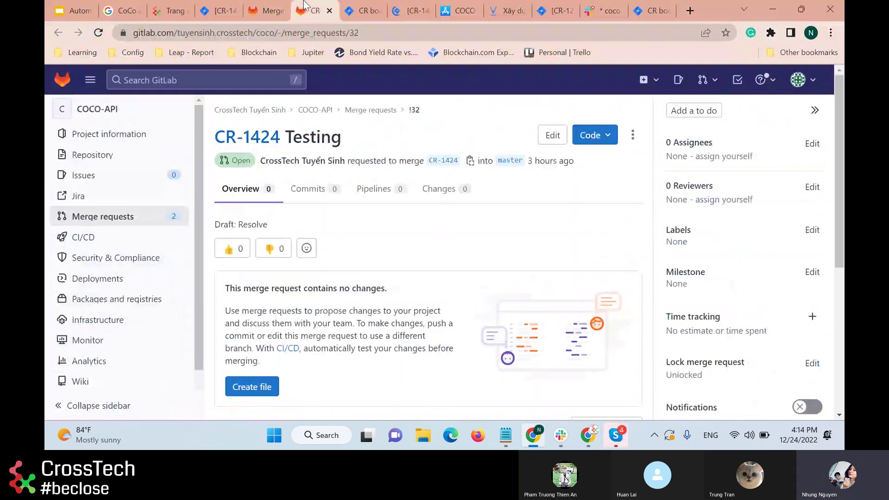
pyautogui.click(120, 220)
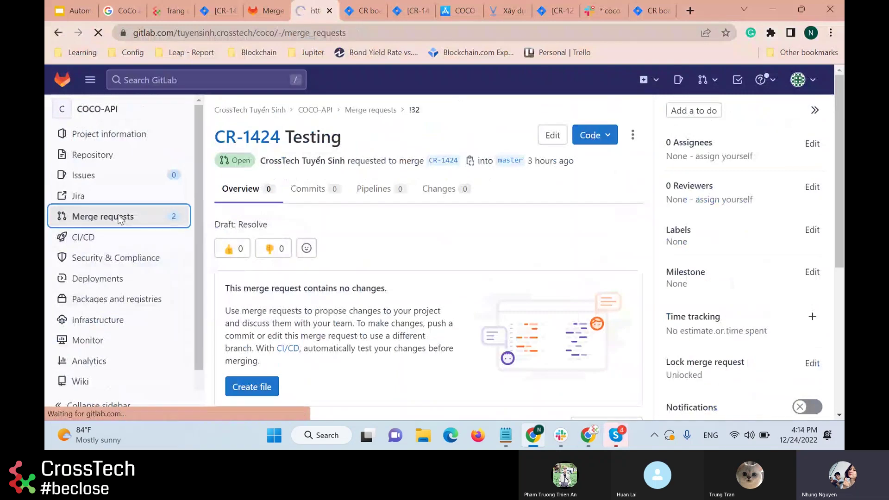
pyautogui.click(758, 143)
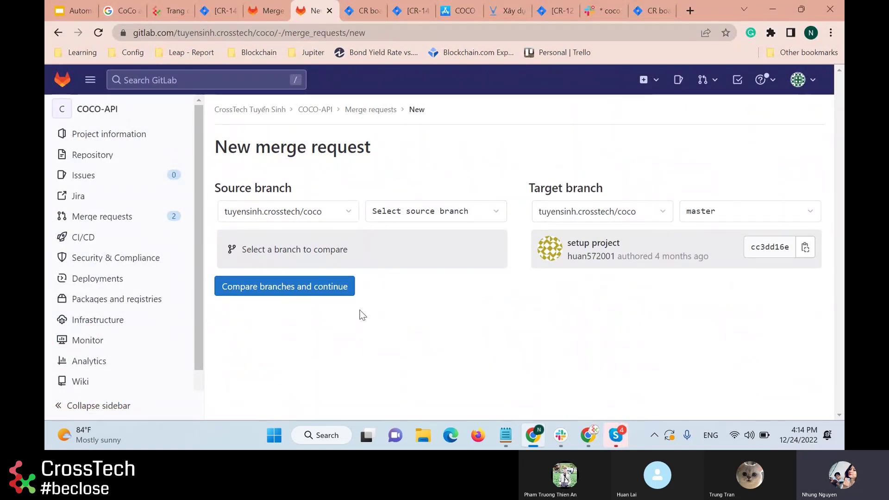
pyautogui.click(445, 215)
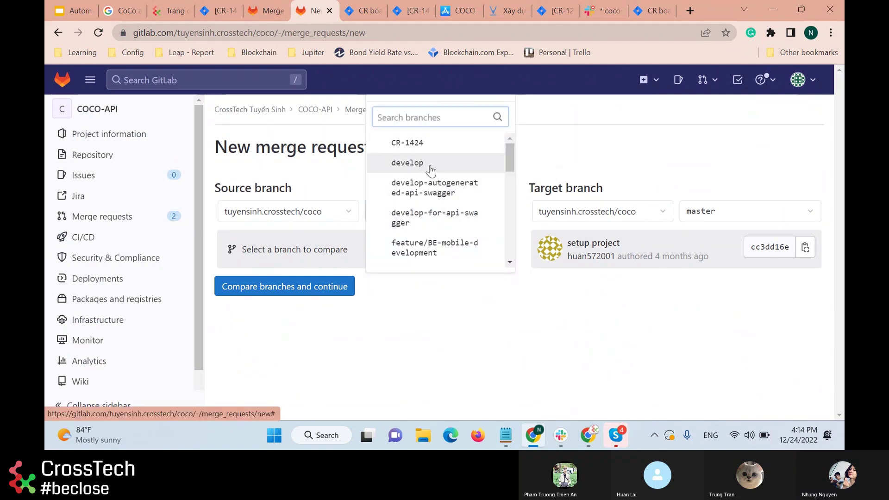
pyautogui.click(374, 291)
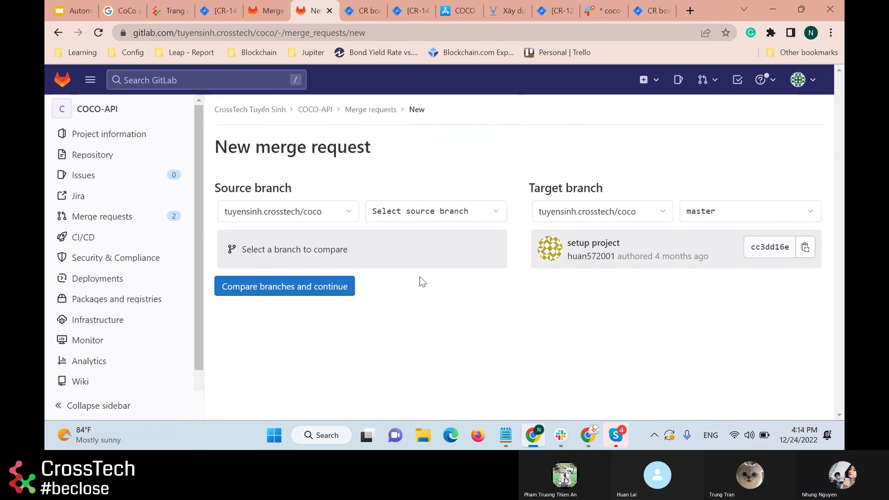
pyautogui.click(327, 287)
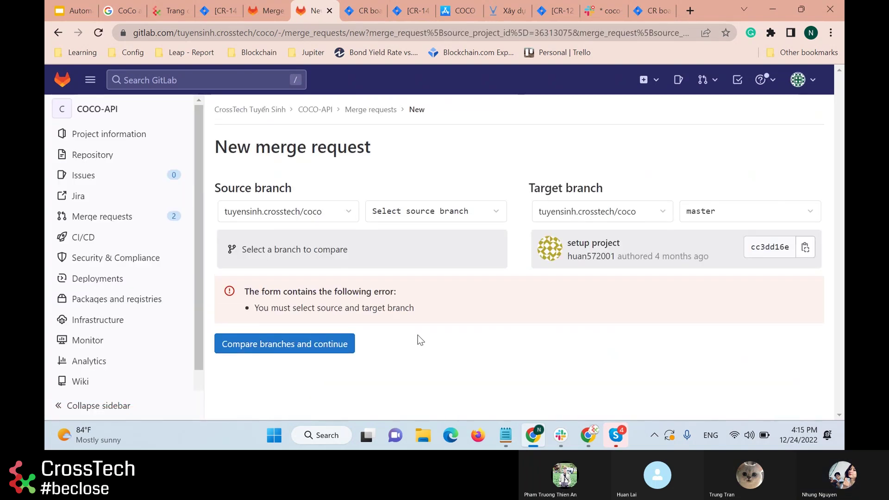
pyautogui.click(115, 222)
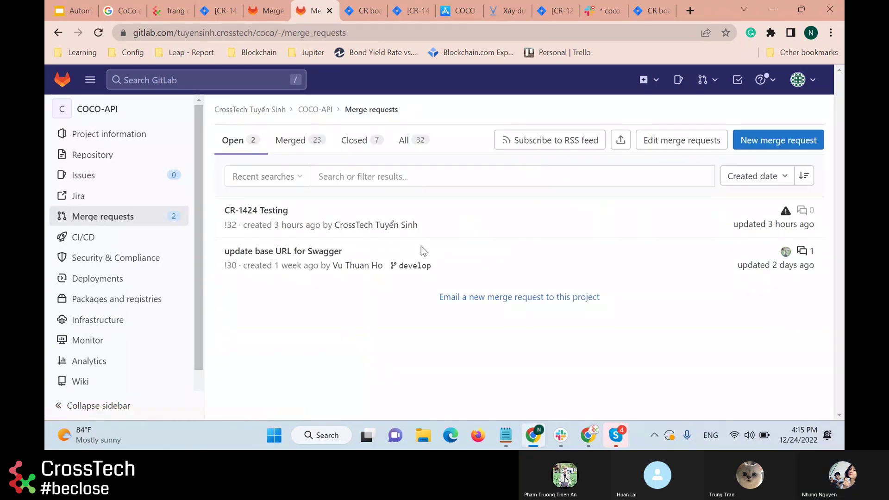
# Start a new merge request with develop as the source branch into master, and continue to its details form.
pyautogui.click(774, 148)
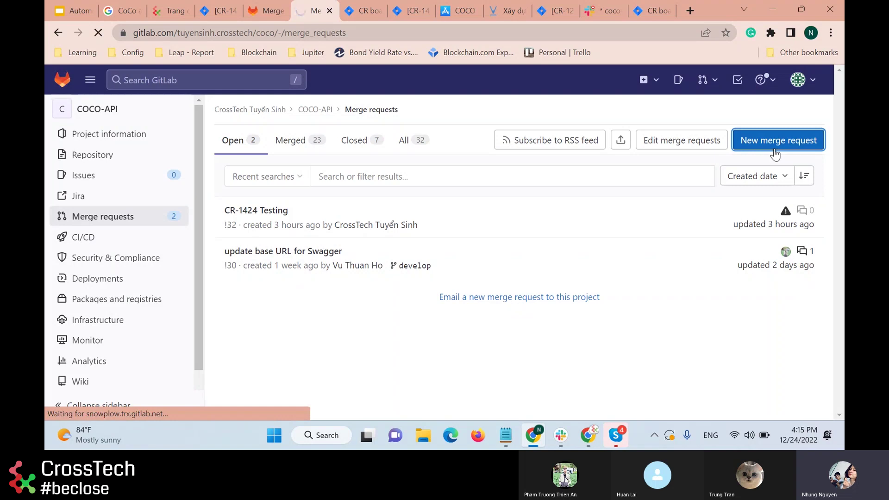
pyautogui.moveTo(177, 245)
pyautogui.click(412, 212)
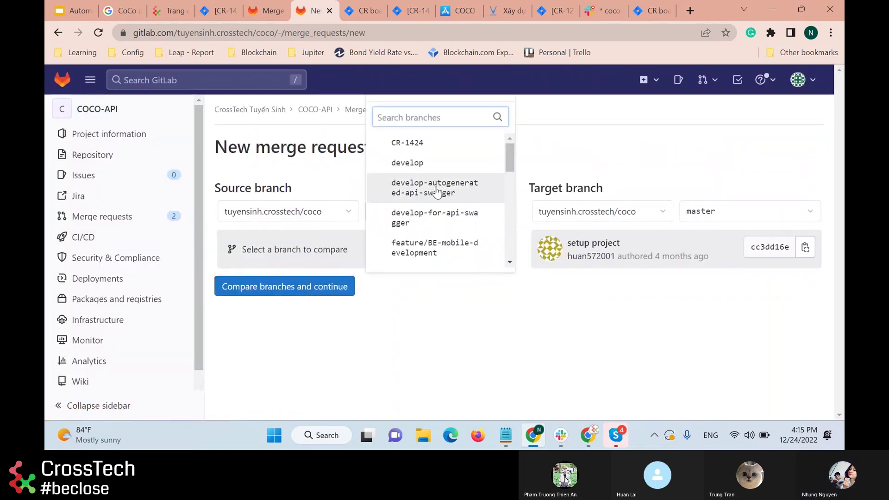
pyautogui.click(408, 163)
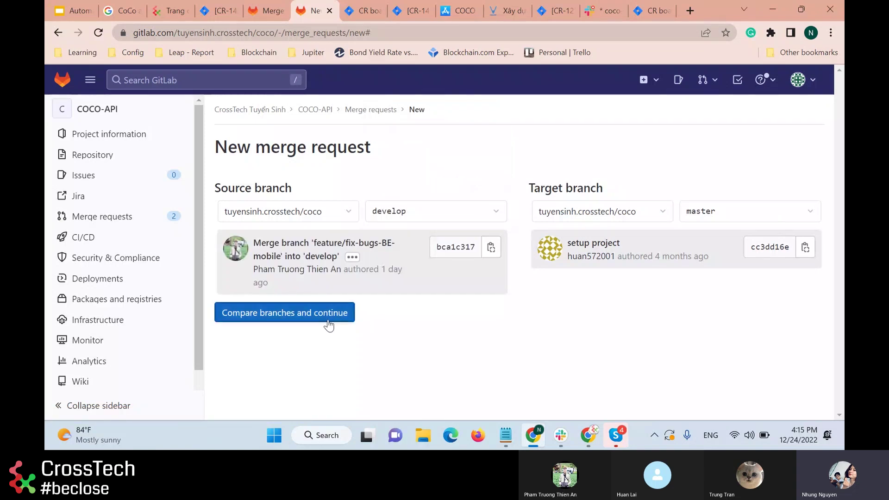
pyautogui.click(324, 319)
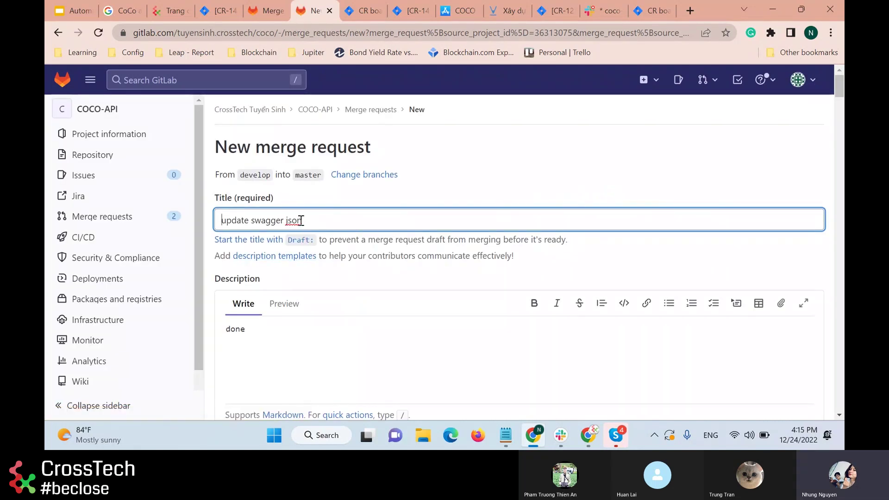
# Title the merge request "CR-1451 update swagger json Testing" using the copied issue key, and create it.
pyautogui.hotkey('ctrl', 'v')
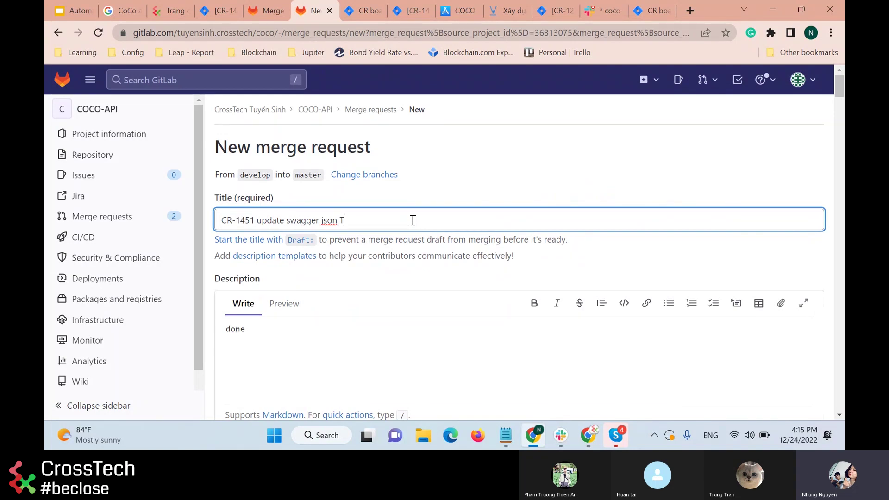
pyautogui.write('E')
pyautogui.press('BackSpace')
pyautogui.write('esting')
pyautogui.scroll(-10, 410, 221)
pyautogui.click(267, 345)
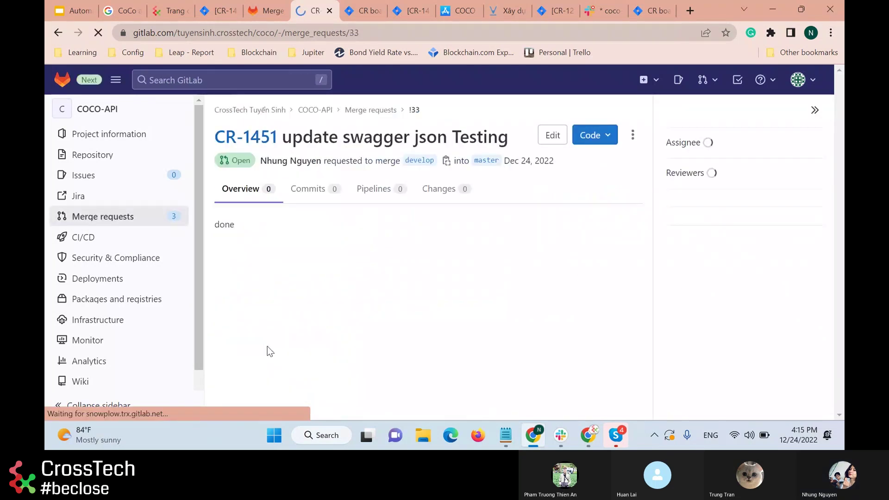
# Open the Jira issue linked in the merge request's title in a new tab and reload it to check for the link.
pyautogui.rightClick(240, 145)
pyautogui.click(278, 159)
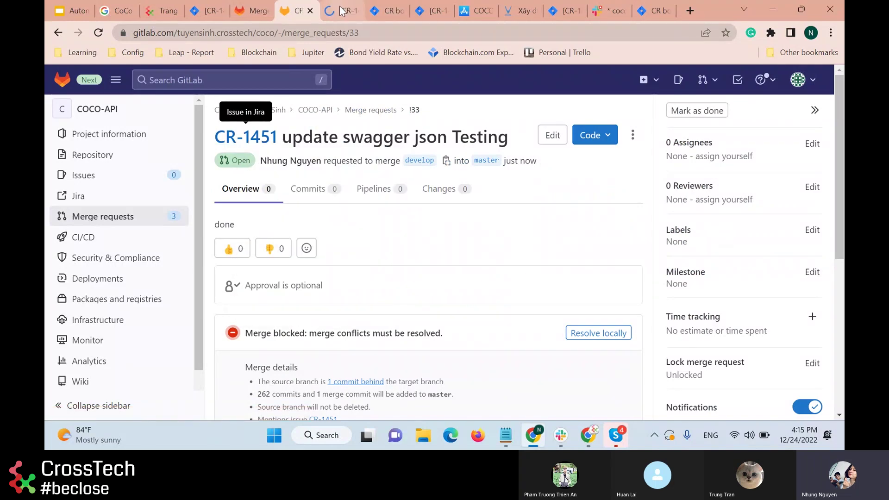
pyautogui.click(342, 10)
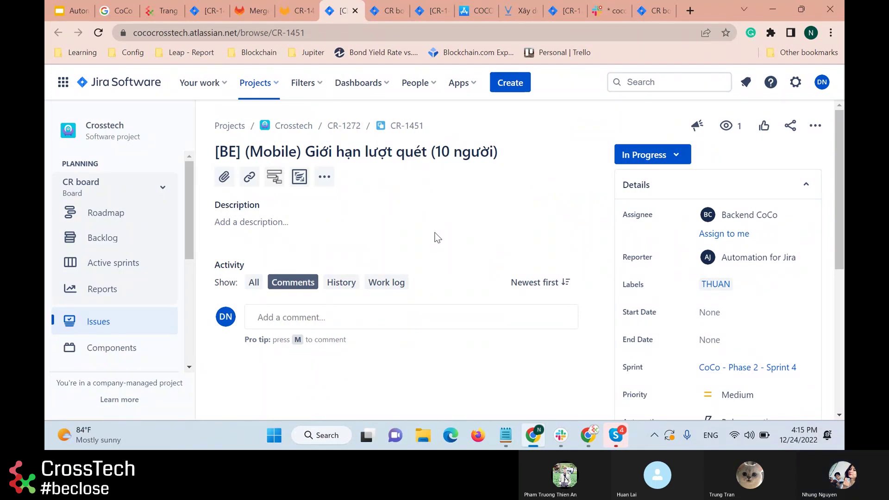
pyautogui.click(379, 35)
pyautogui.press('Return')
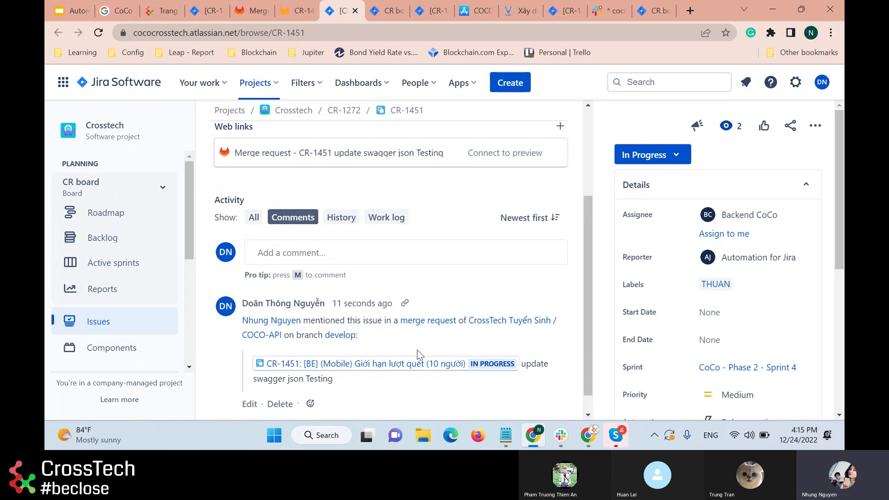
pyautogui.click(339, 437)
pyautogui.write('note')
pyautogui.press('Return')
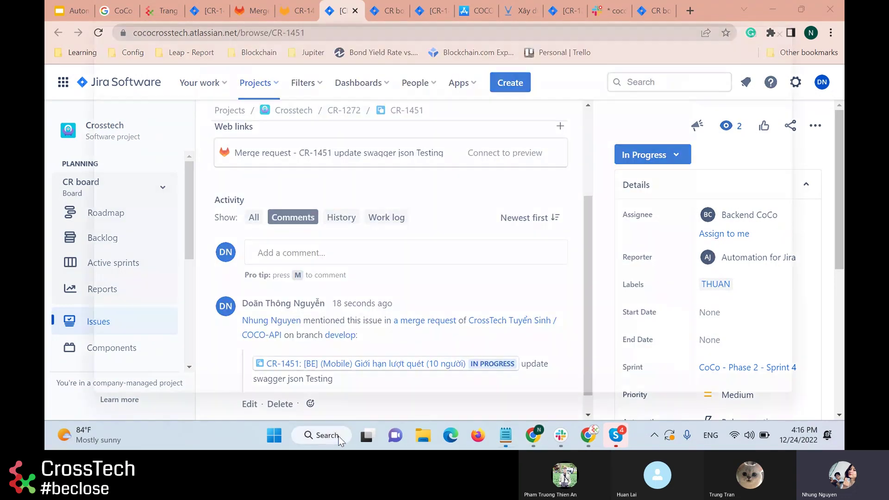
# Open Command Prompt and enter the example branch command "git checkout -b CR-1451" without running it.
pyautogui.click(332, 428)
pyautogui.write('cmd')
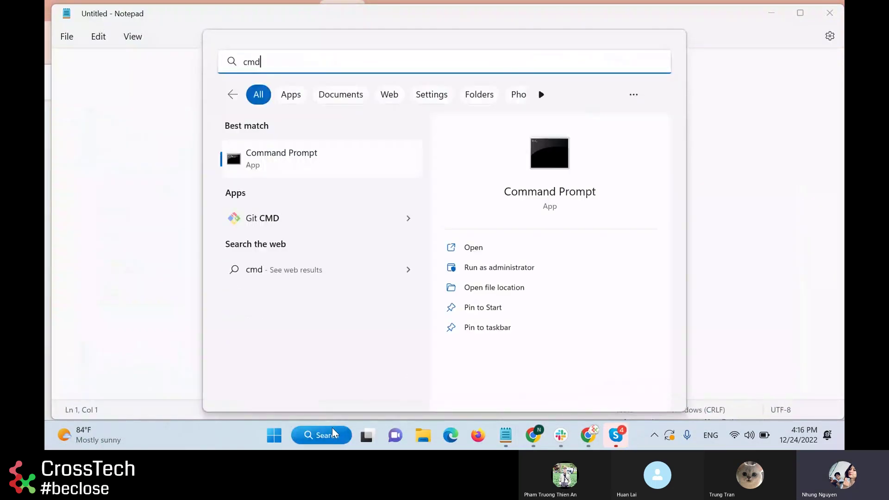
pyautogui.press('Return')
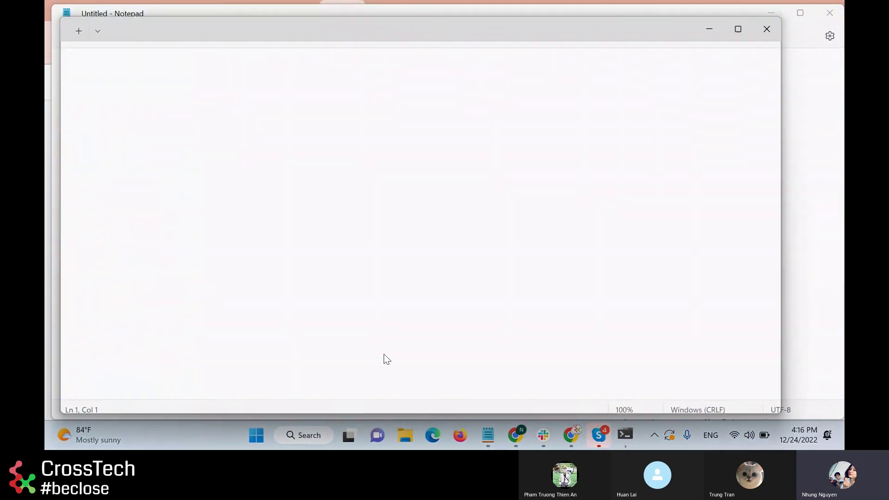
pyautogui.write('git checkout -b ')
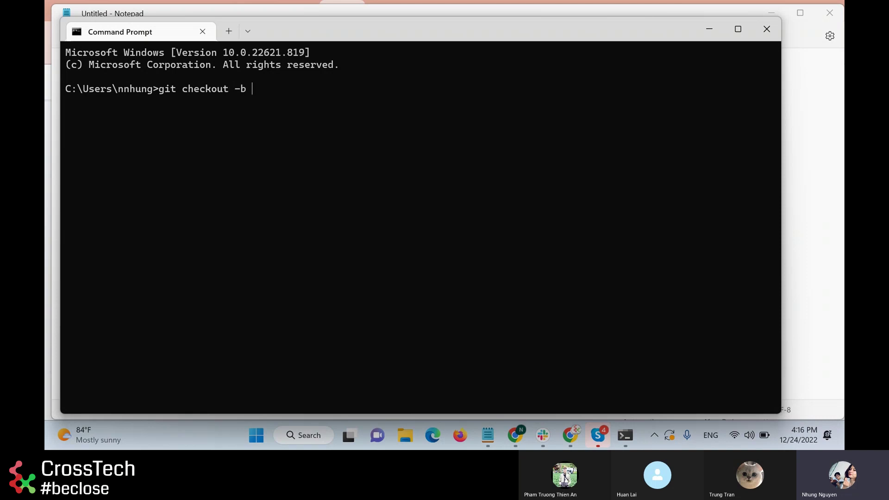
pyautogui.write('CR-1451')
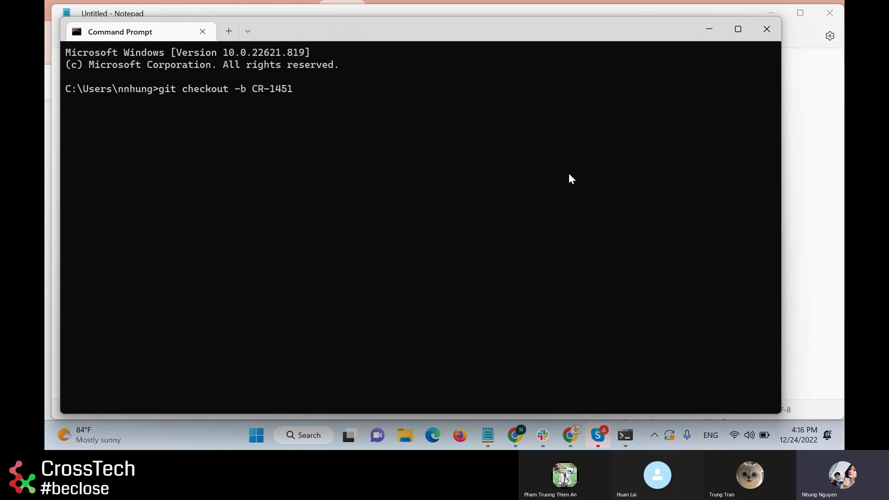
# Minimize the open windows, revisit the CR-1451 merge request in GitLab, and review the Jira issue's web link and comment.
pyautogui.click(705, 25)
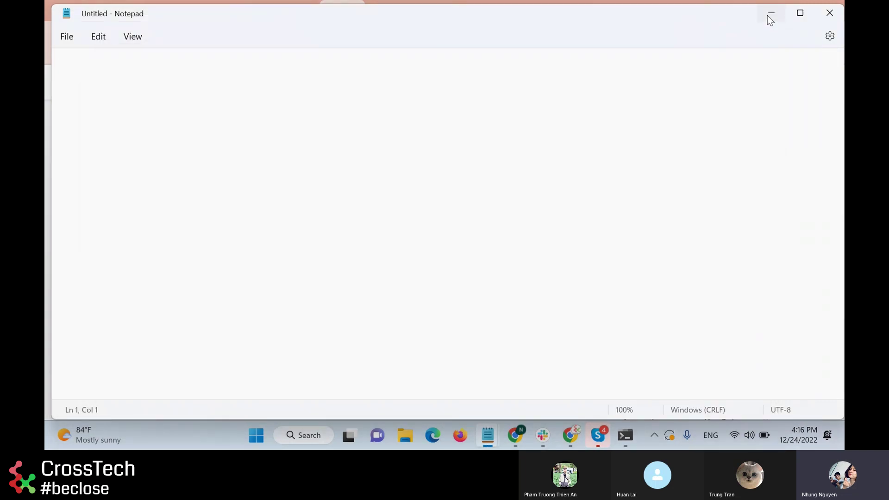
pyautogui.click(768, 15)
pyautogui.click(299, 11)
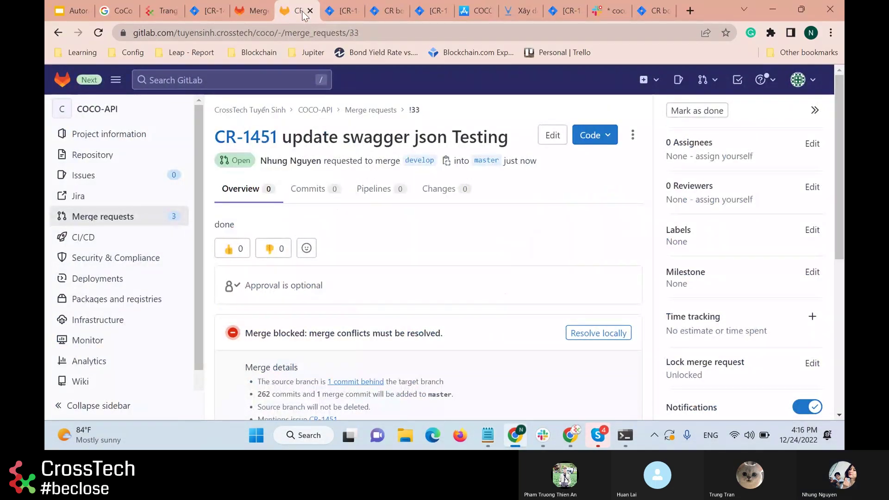
pyautogui.click(337, 13)
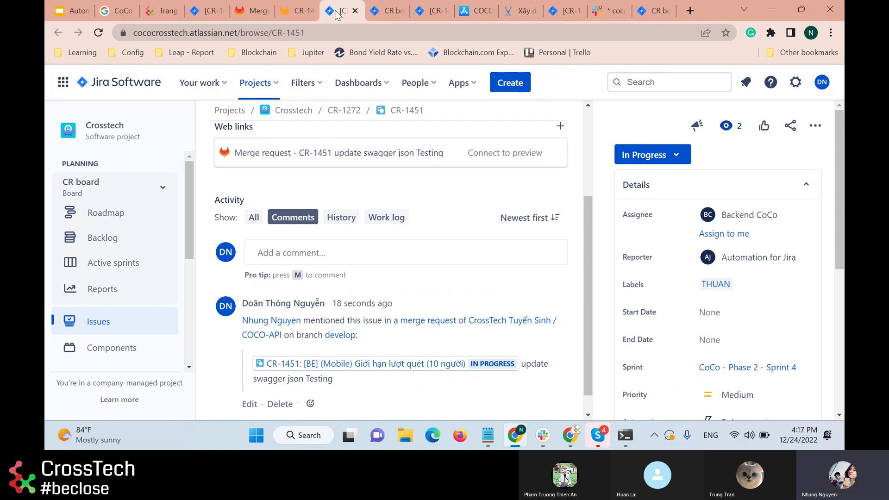
pyautogui.scroll(1, 456, 205)
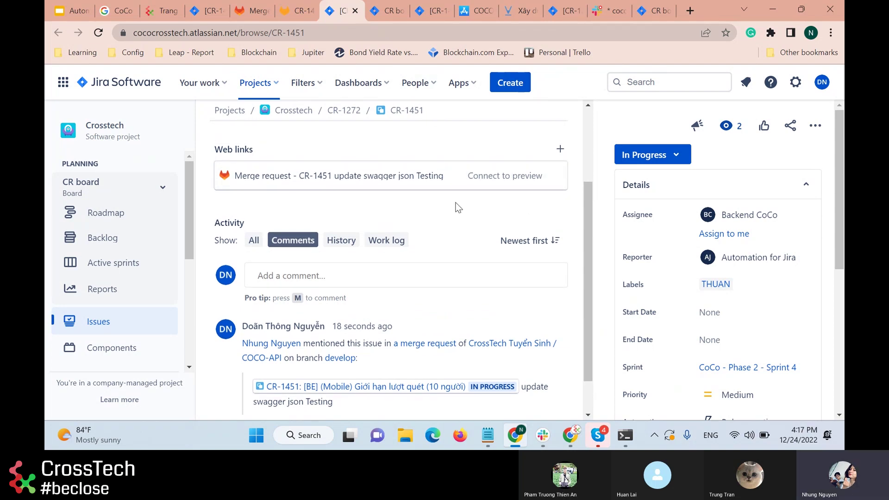
pyautogui.scroll(1, 456, 204)
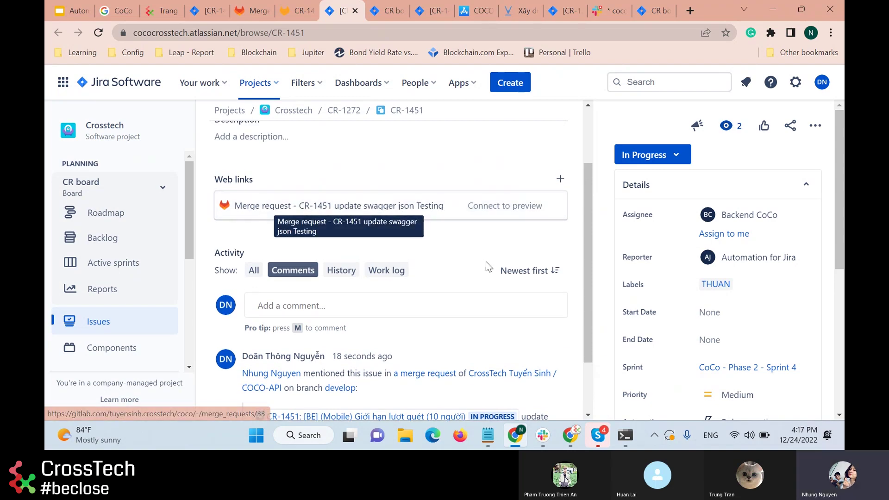
pyautogui.scroll(-1, 489, 266)
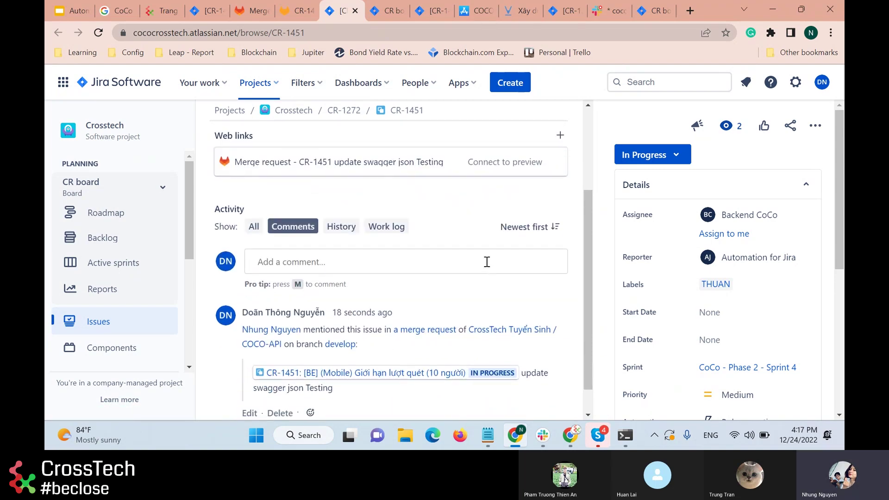
# Switch to Skype, send "bé xem lại video sau cũng đc nhé" in the call chat, and look through the earlier messages.
pyautogui.click(599, 435)
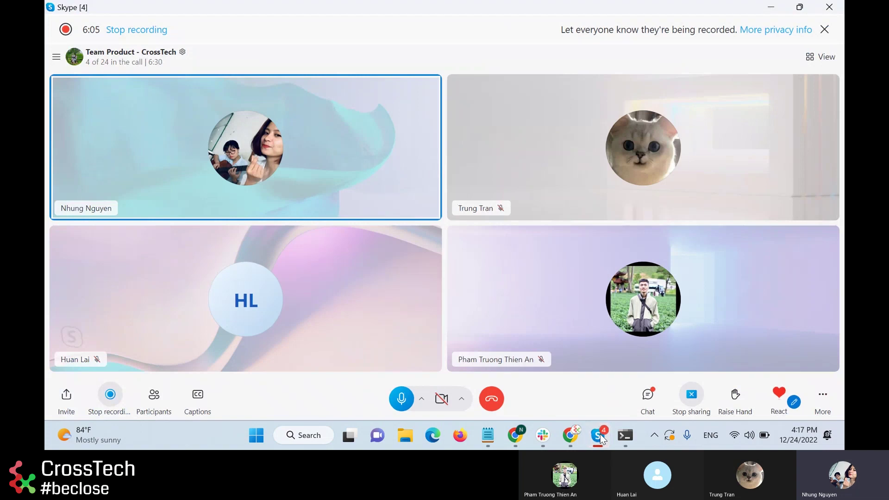
pyautogui.click(648, 395)
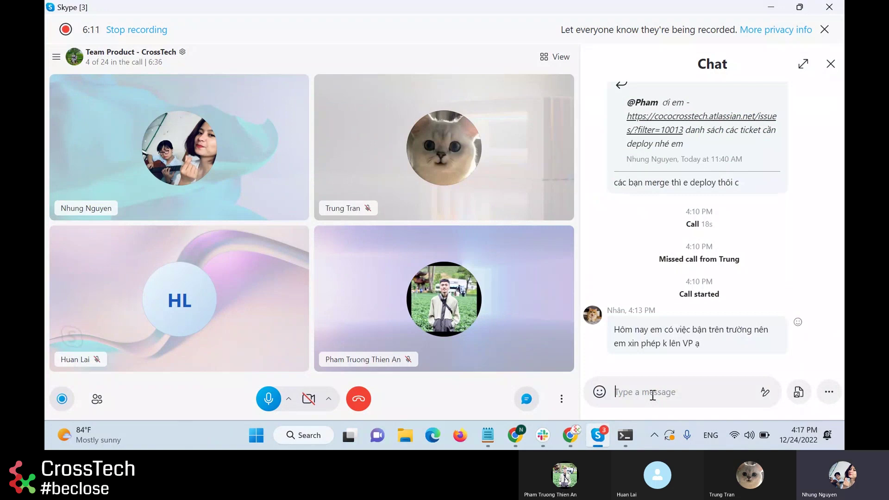
pyautogui.write('bé xem lại video sau cũng đc nhé')
pyautogui.press('Return')
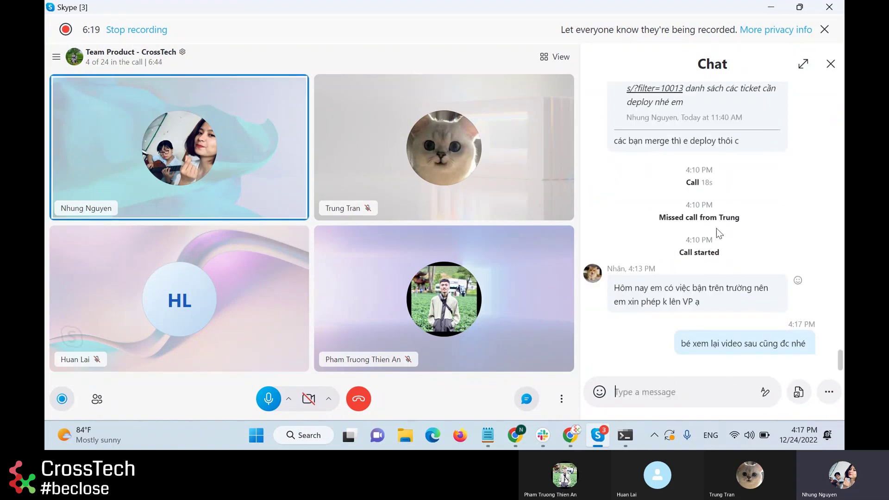
pyautogui.scroll(10, 719, 233)
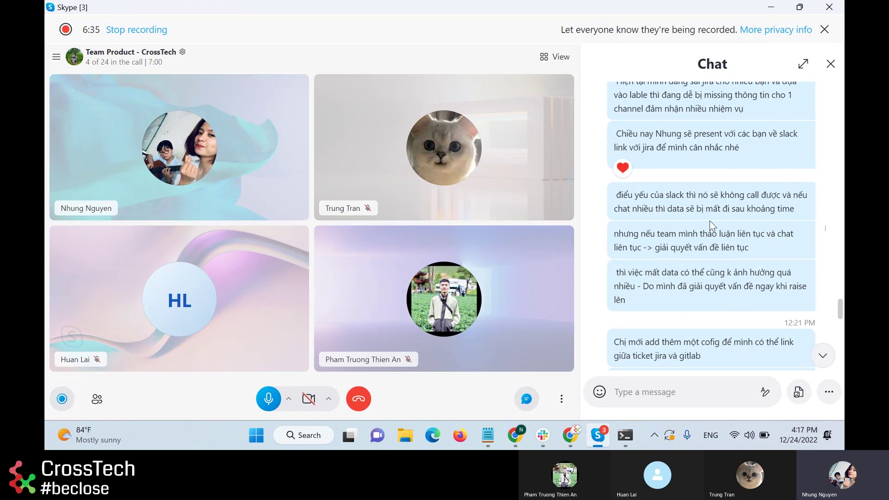
# Minimize Skype to return to Jira and open the project's active sprints board.
pyautogui.click(770, 7)
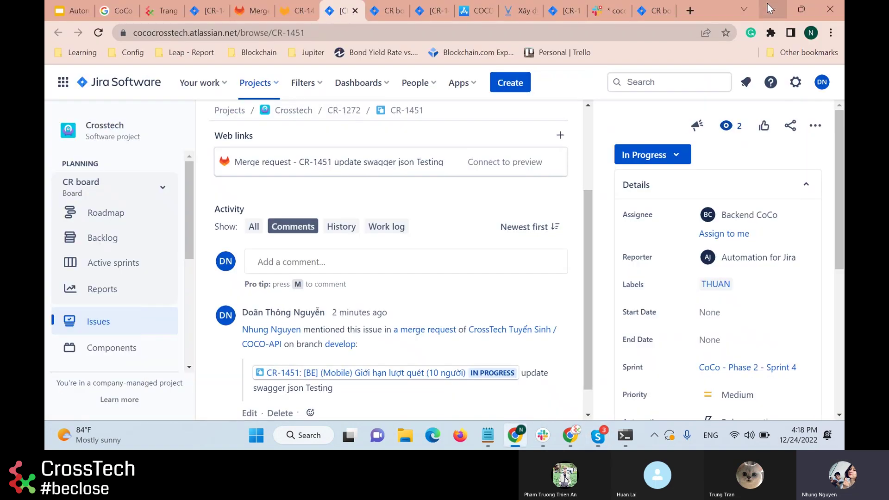
pyautogui.click(120, 259)
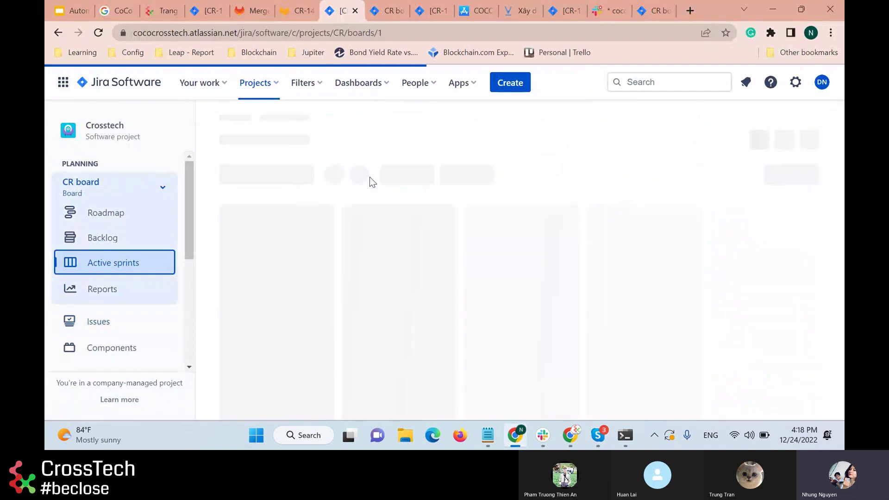